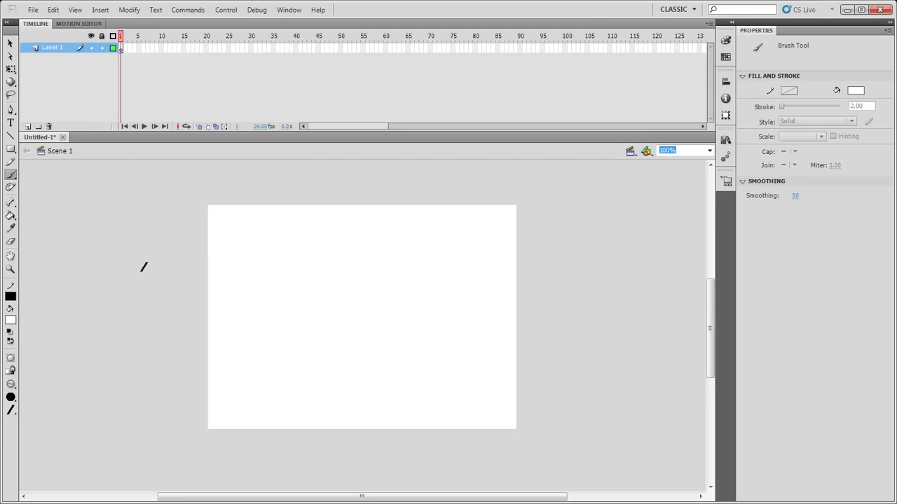
Pick the Rectangle Tool and keep its stroke style Solid at 2.00 thickness
left_click(12, 150)
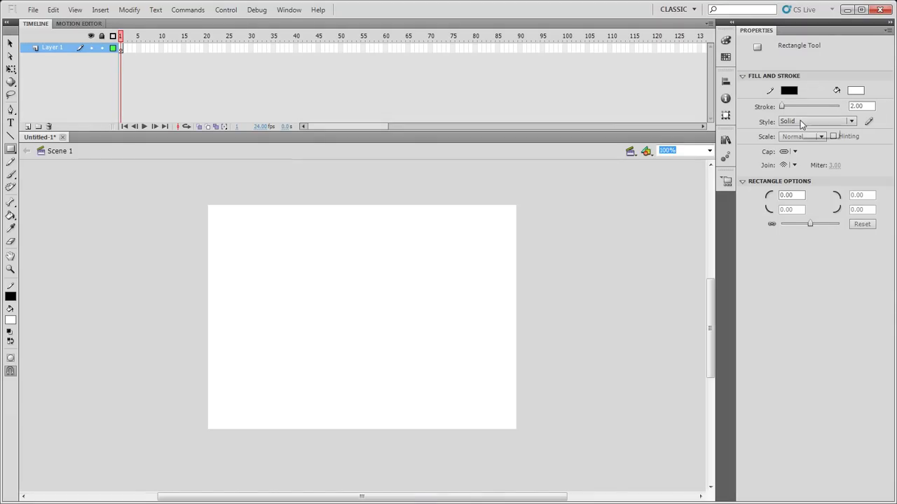
left_click(851, 122)
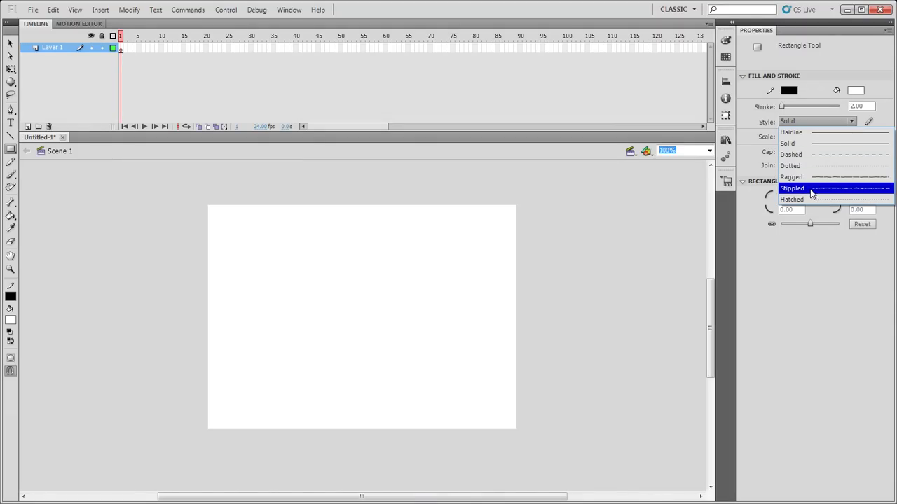
left_click(755, 123)
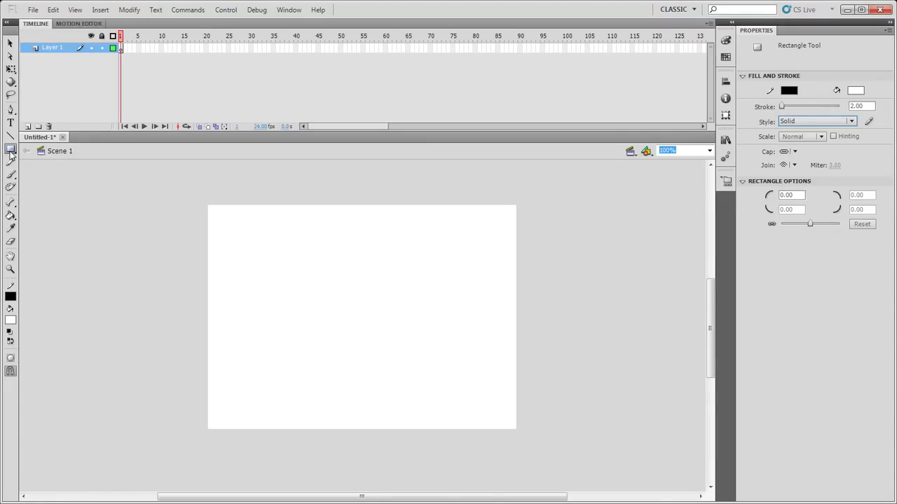
Draw a 97.95 × 73.00 rectangle near the stage's upper-left corner and select its fill
left_click_drag(227, 222, 282, 263)
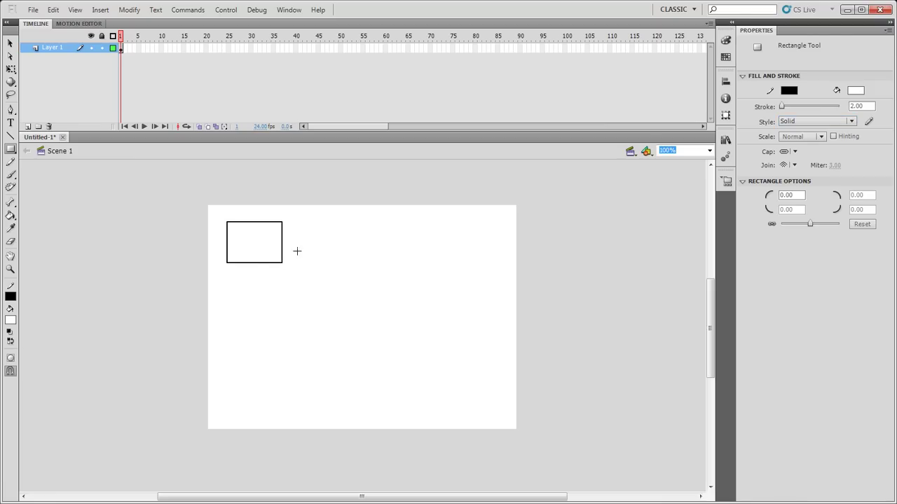
left_click(10, 43)
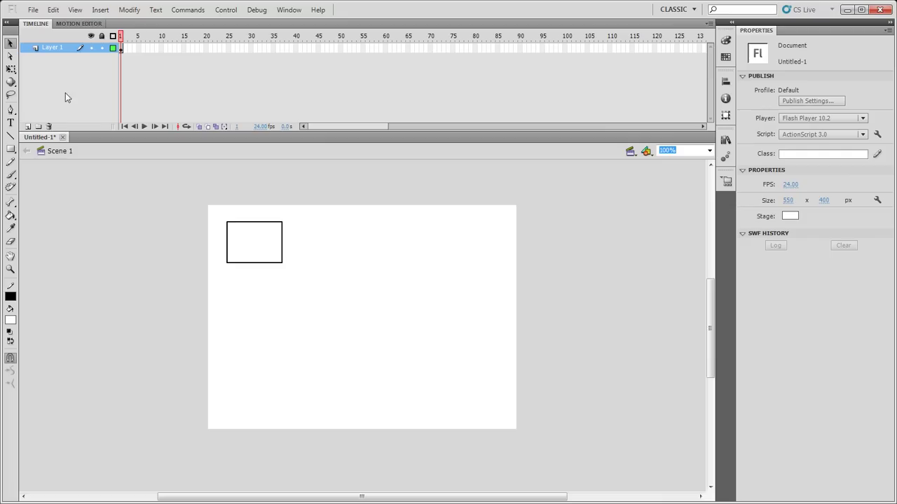
left_click(250, 238)
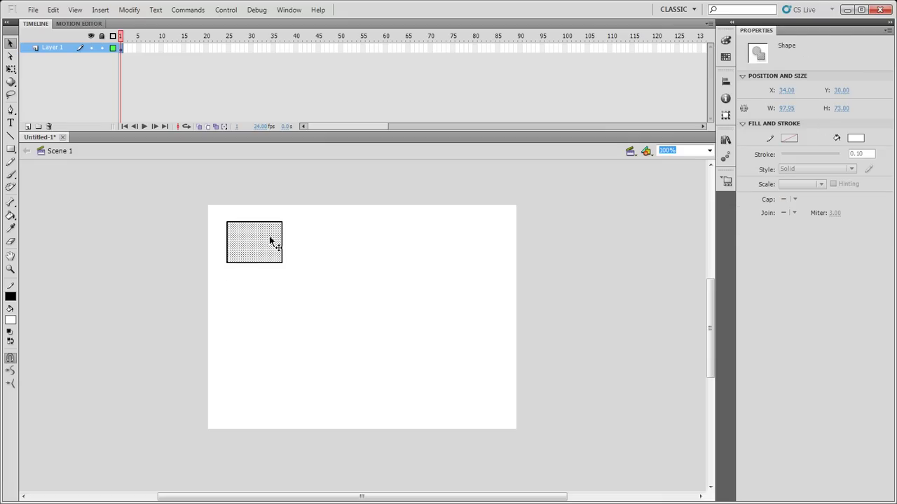
Recolour the rectangle's fill to gold from the fill colour swatches
left_click(11, 321)
left_click(133, 344)
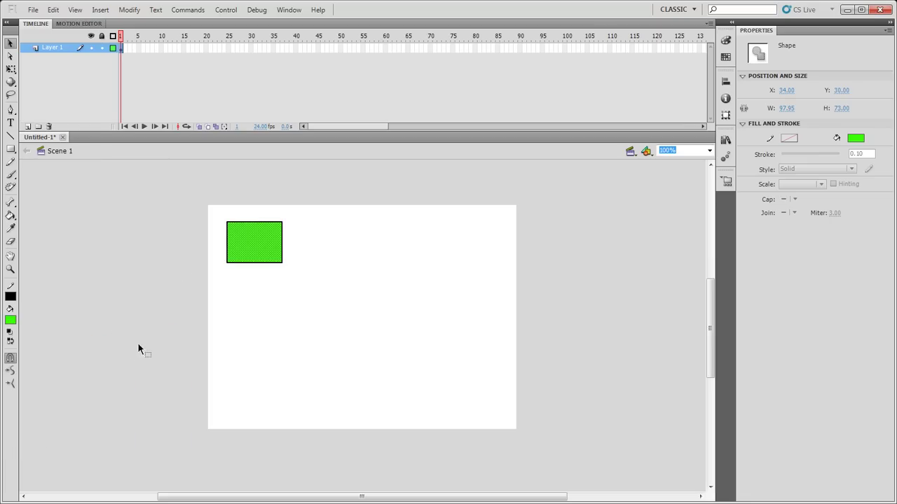
left_click(856, 138)
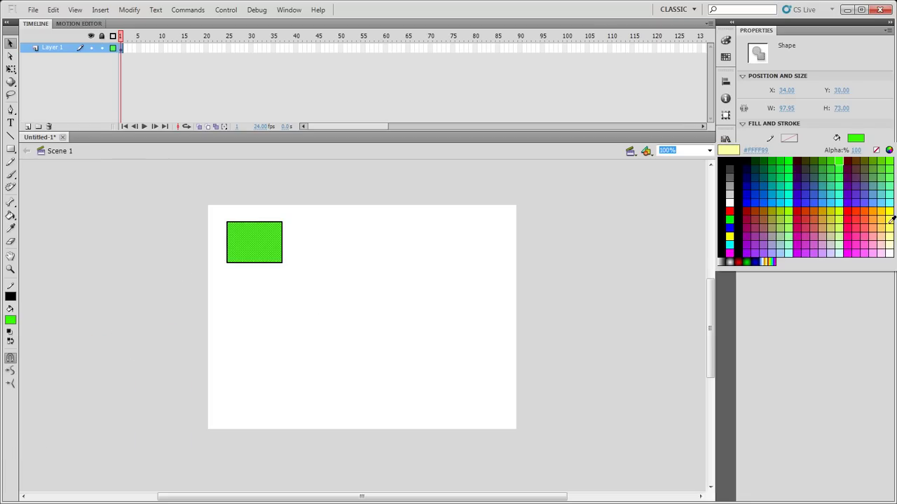
left_click(882, 211)
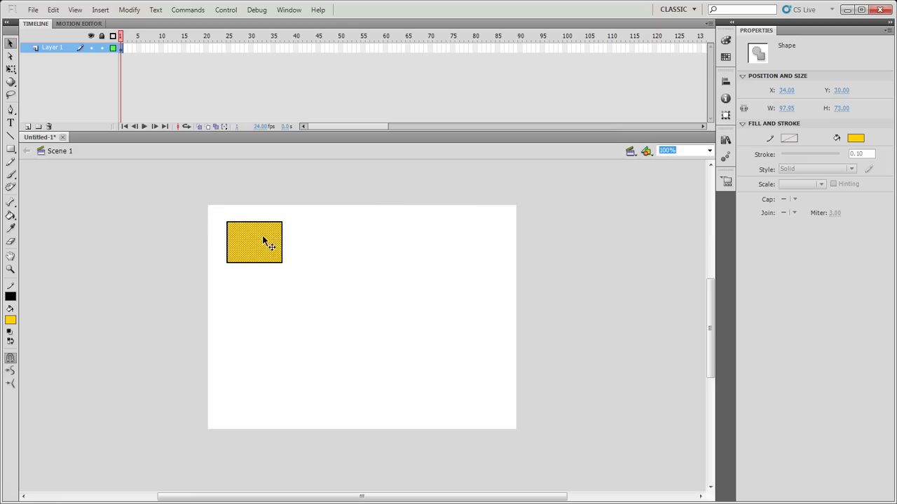
left_click(276, 287)
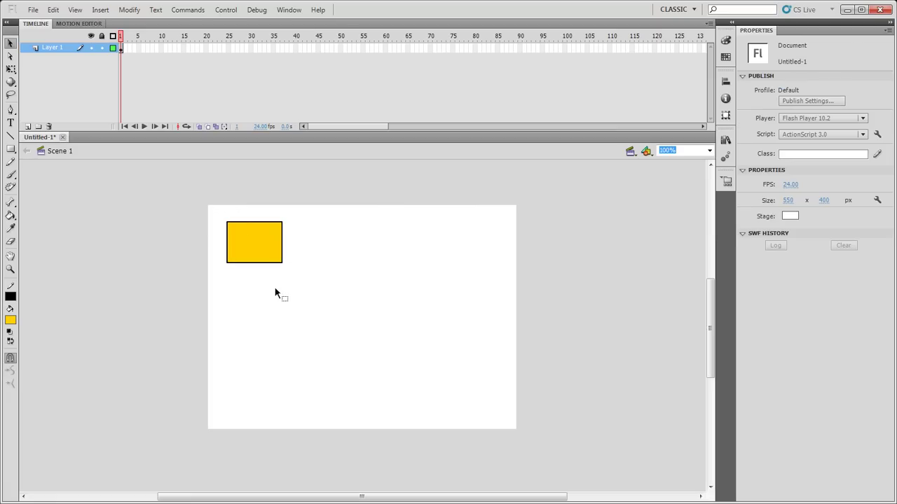
left_click(240, 222)
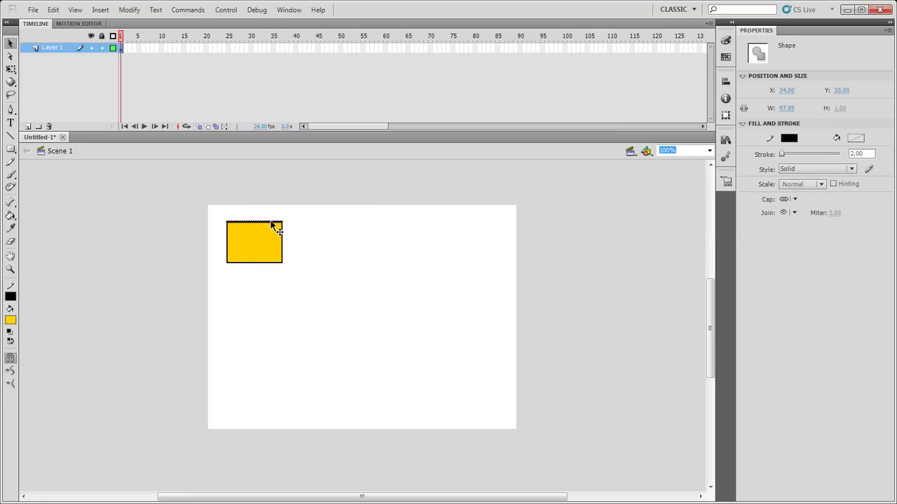
left_click(788, 138)
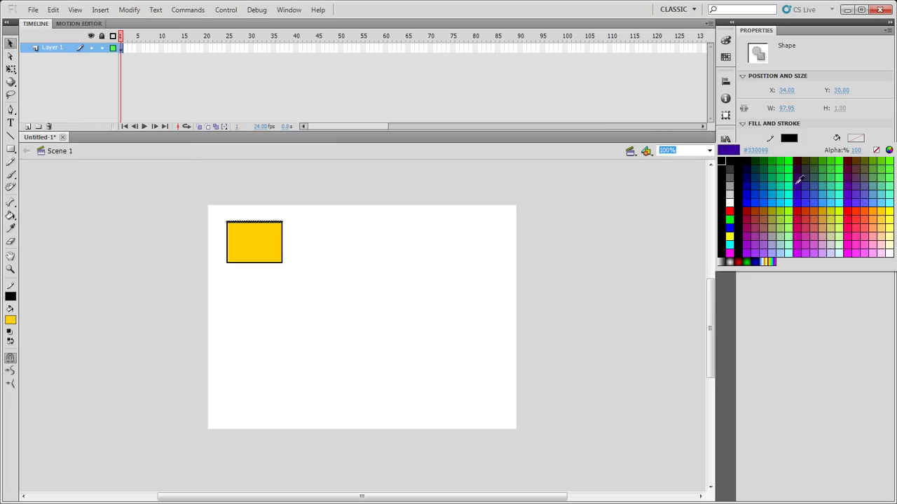
left_click(783, 161)
left_click(287, 242)
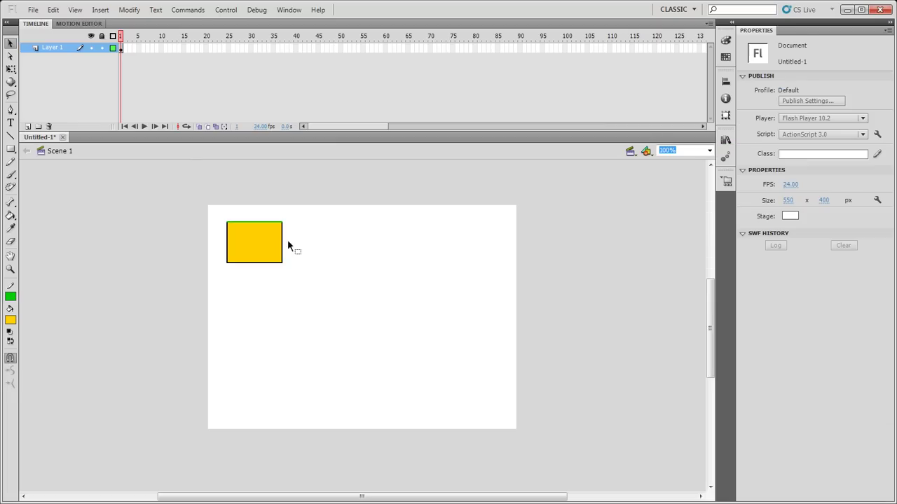
left_click(252, 223)
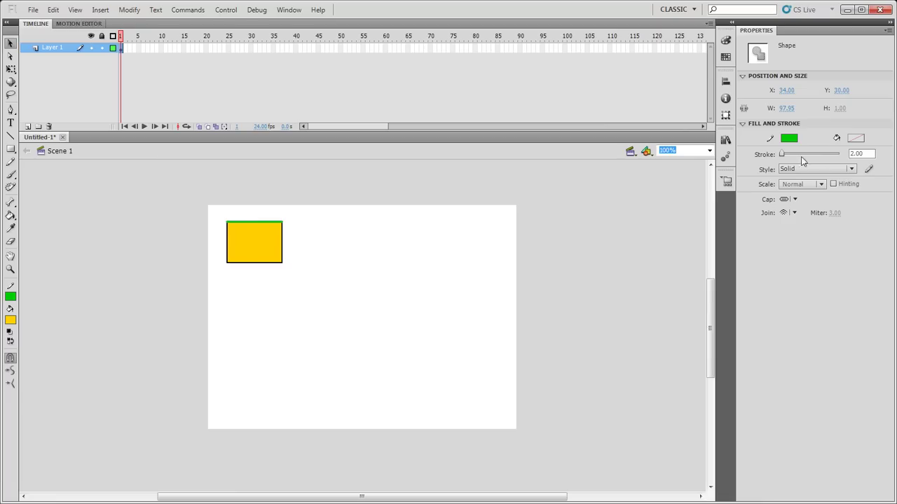
double_click(282, 248)
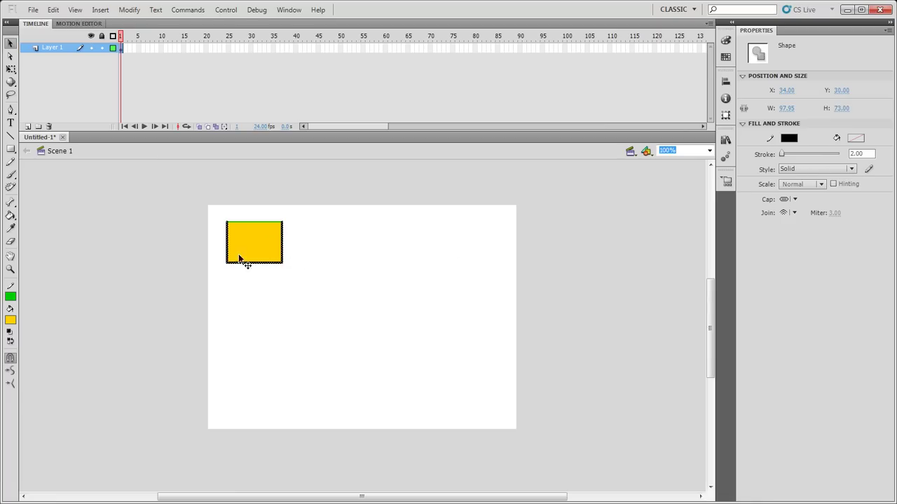
left_click(789, 138)
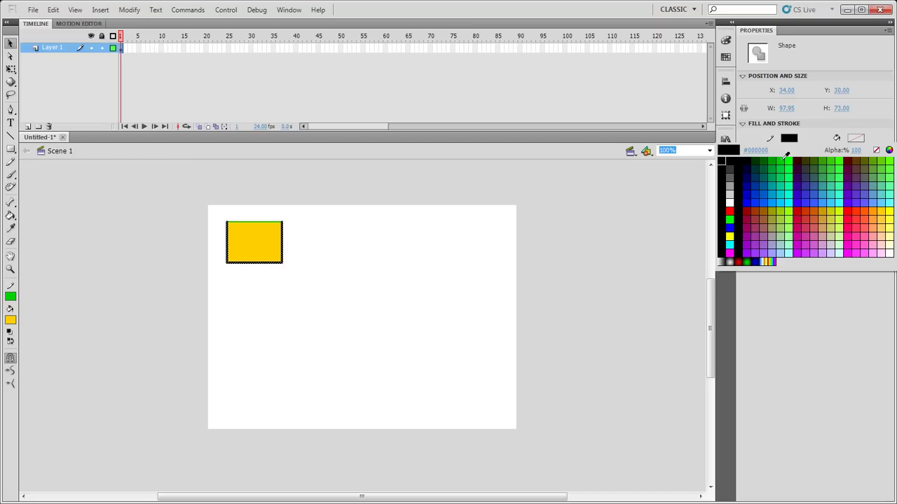
left_click(792, 159)
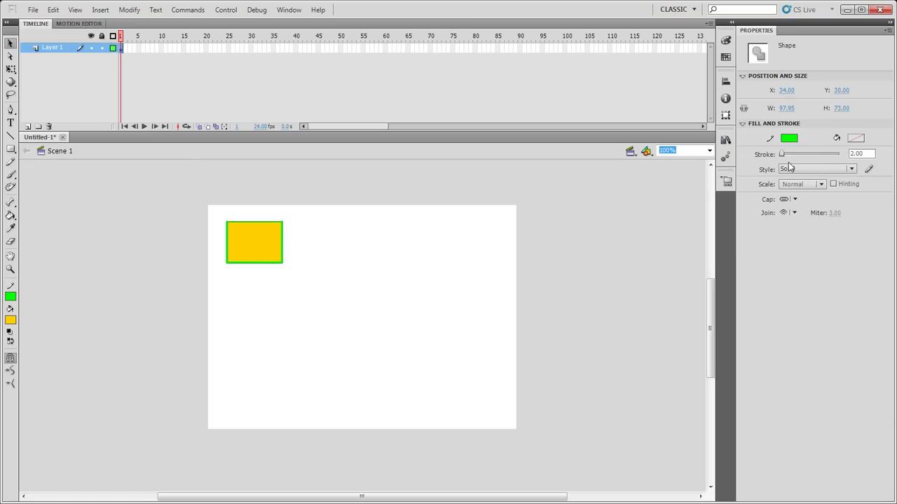
left_click(297, 302)
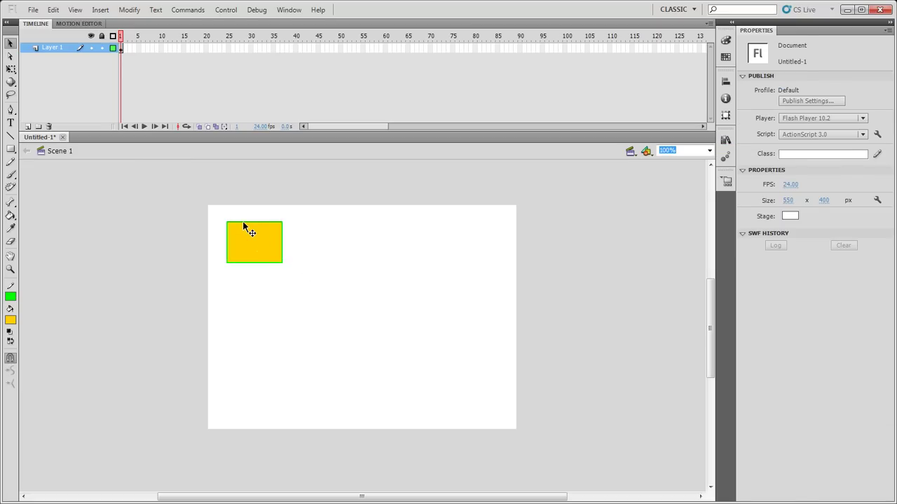
left_click(243, 222)
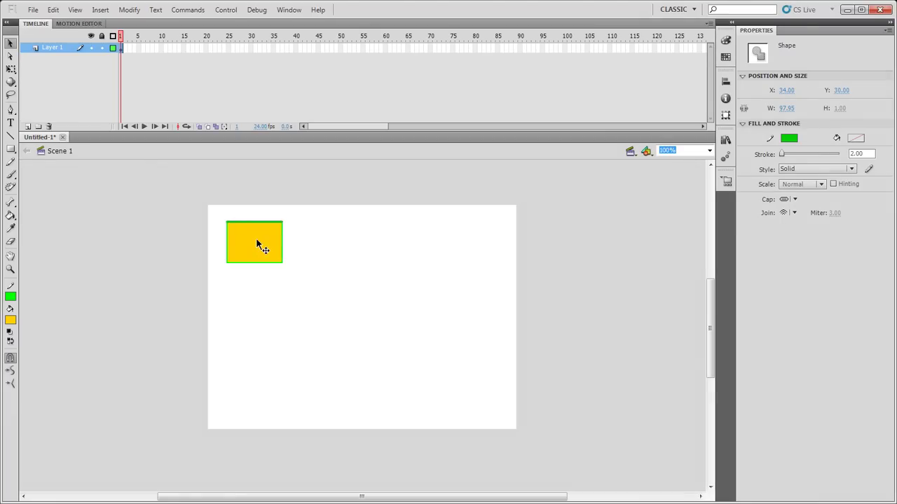
left_click(282, 245, "shift")
left_click(260, 264, "shift")
left_click(227, 242, "shift")
left_click(789, 138)
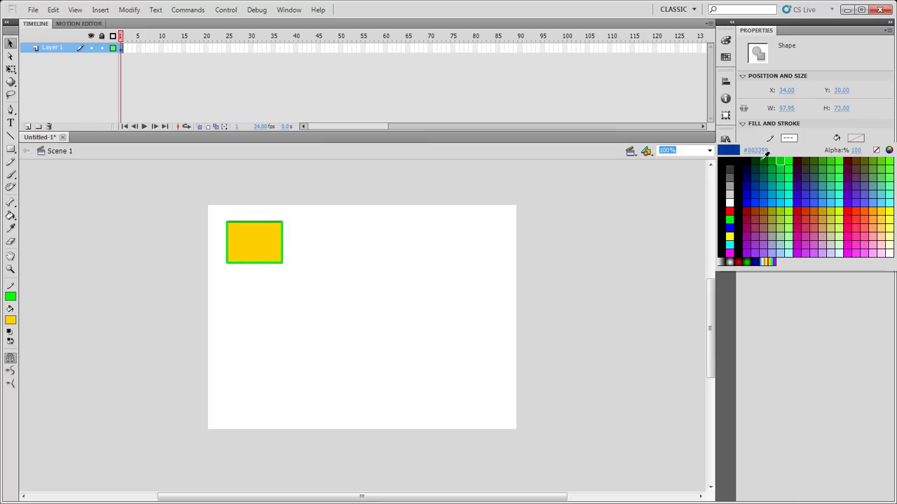
left_click(734, 162)
left_click(374, 283)
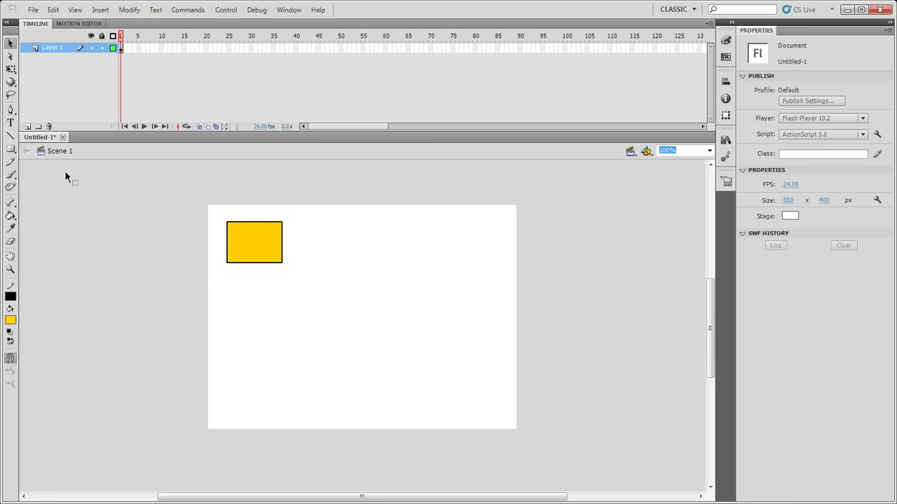
Switch to the Oval Tool and draw an ellipse and a circle right of the rectangle
left_click(11, 150)
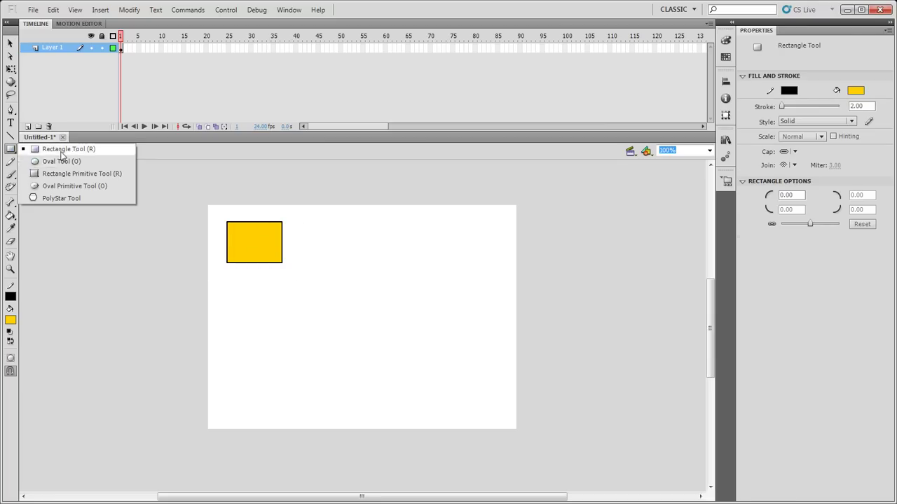
left_click(62, 162)
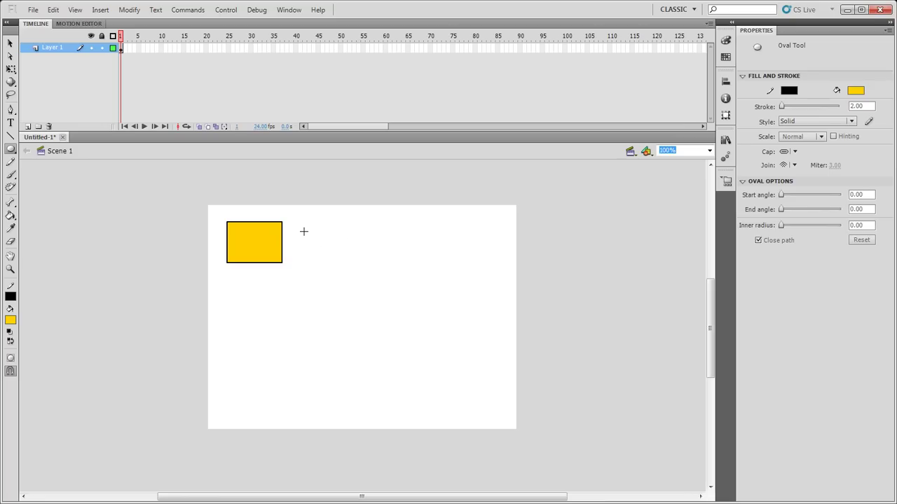
left_click_drag(303, 231, 409, 235)
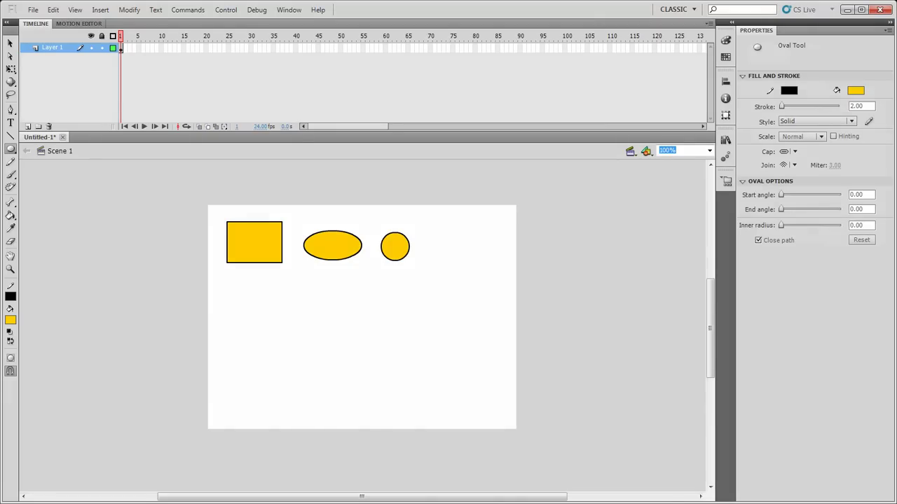
left_click_drag(448, 248, 467, 265)
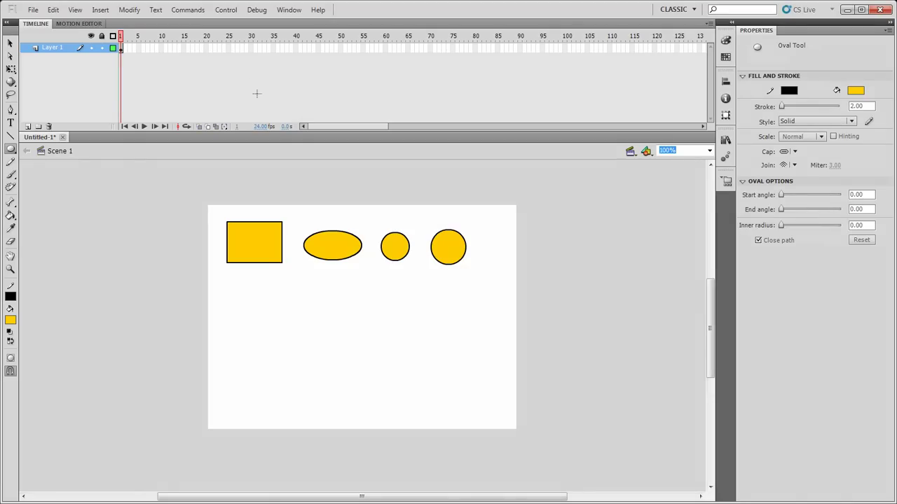
Switch to the PolyStar Tool from the shape tools flyout
left_click(11, 149)
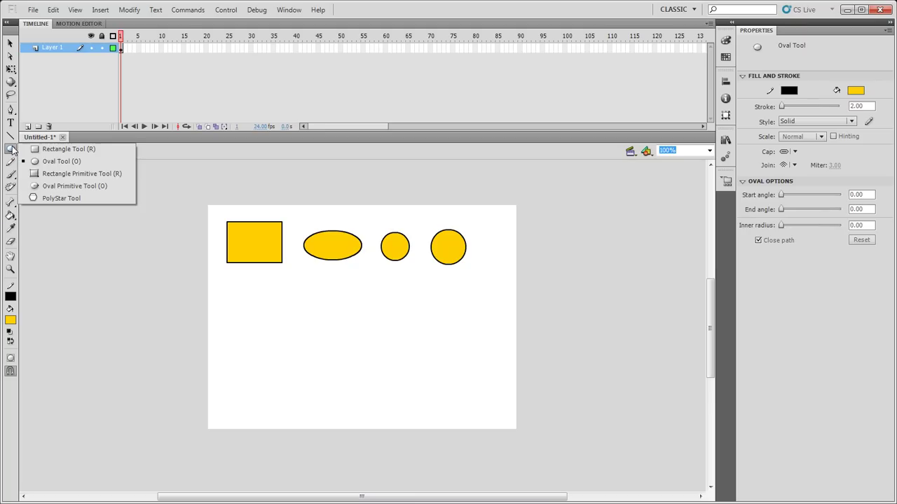
left_click(63, 175)
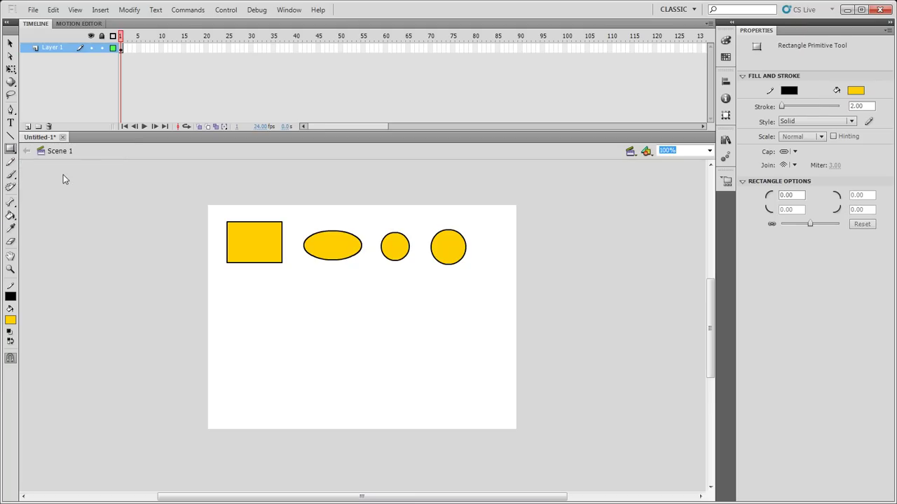
left_click(11, 150)
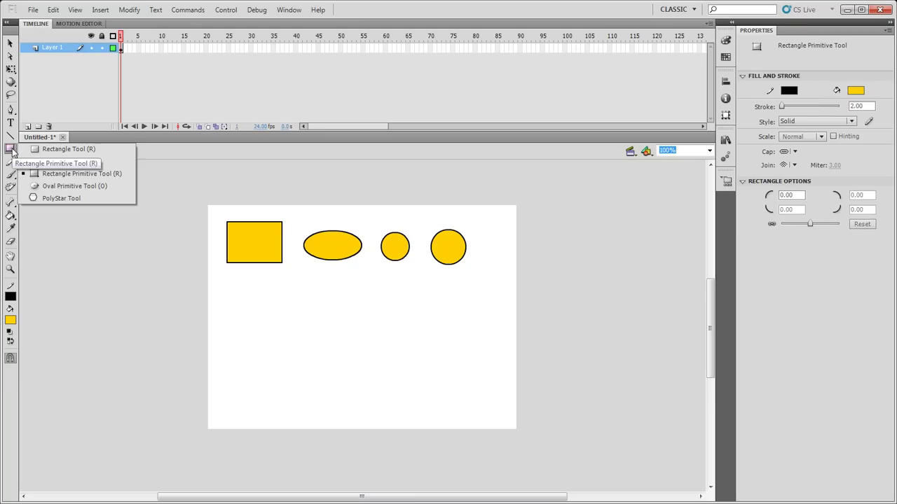
left_click(53, 200)
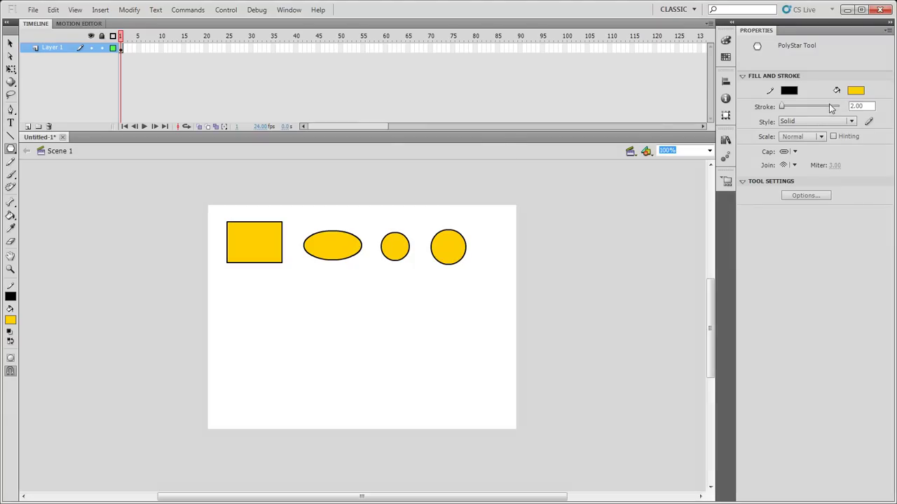
Set the PolyStar to a 5-sided polygon and draw a pentagon below the rectangle
left_click(805, 197)
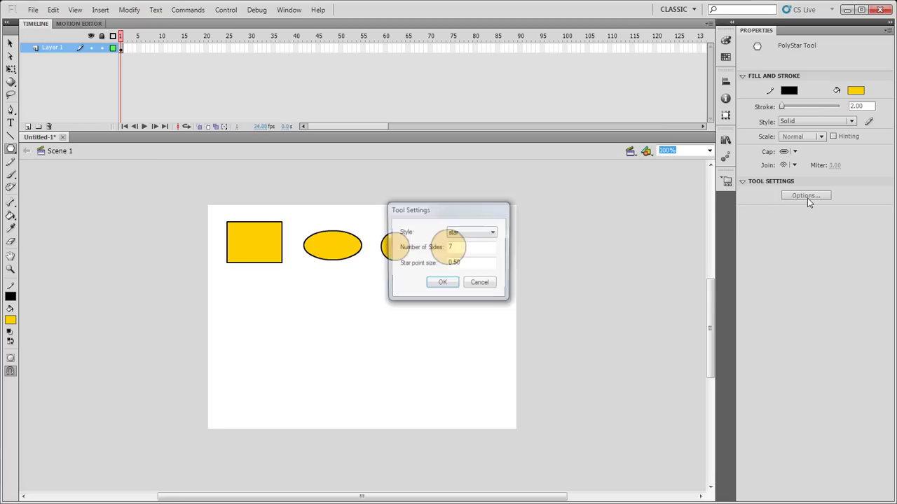
left_click(494, 233)
left_click(459, 242)
left_click(494, 233)
left_click(476, 251)
left_click(494, 232)
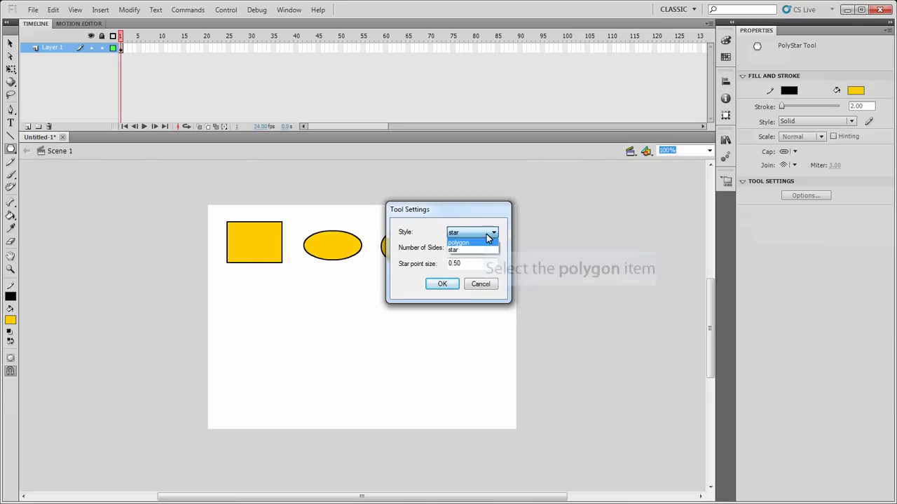
left_click(459, 242)
double_click(456, 248)
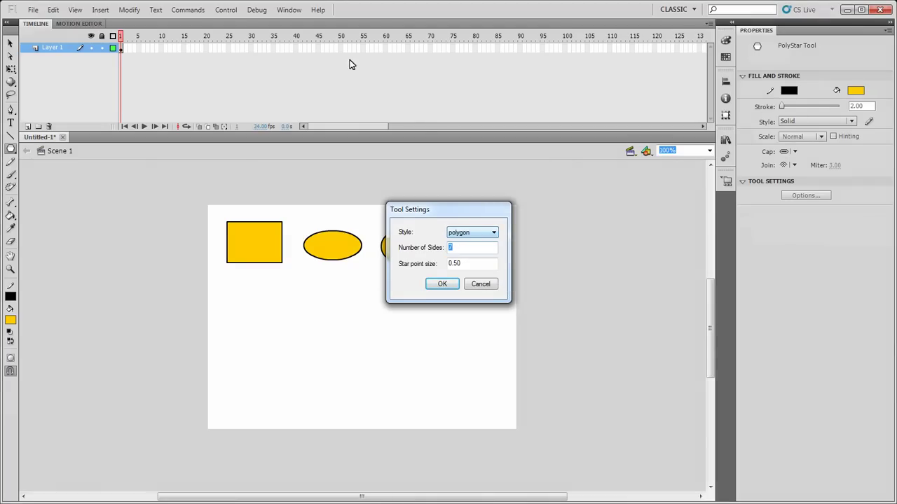
type("5")
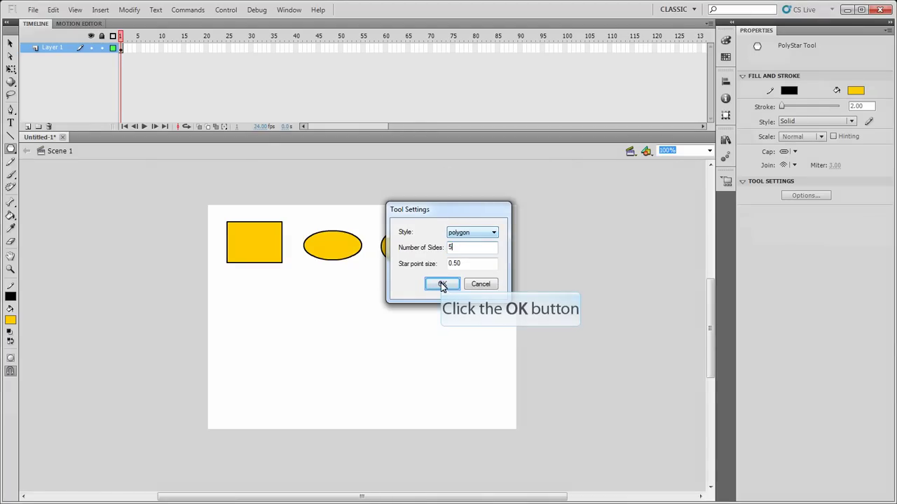
left_click(442, 283)
mouse_move(302, 295)
left_mouse_down()
mouse_move(344, 320)
mouse_move(327, 312)
left_mouse_up()
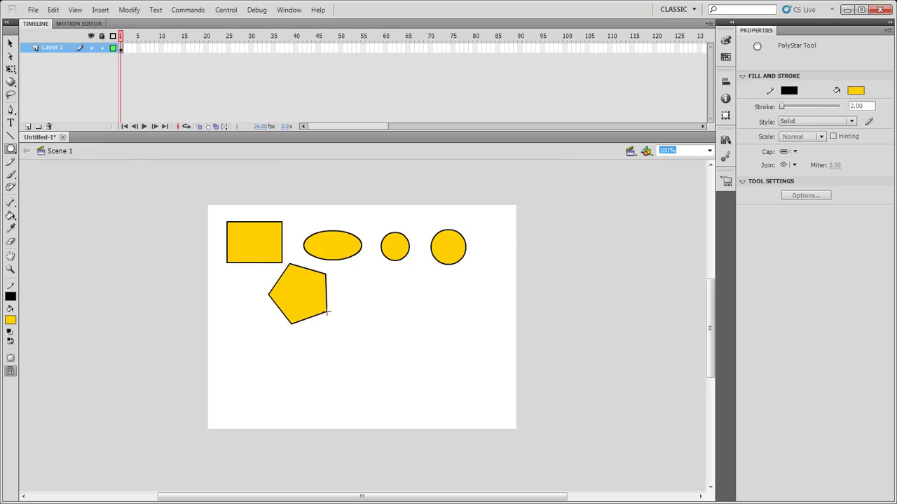
Change the style to star and draw a five-point star beside the pentagon
left_click(802, 196)
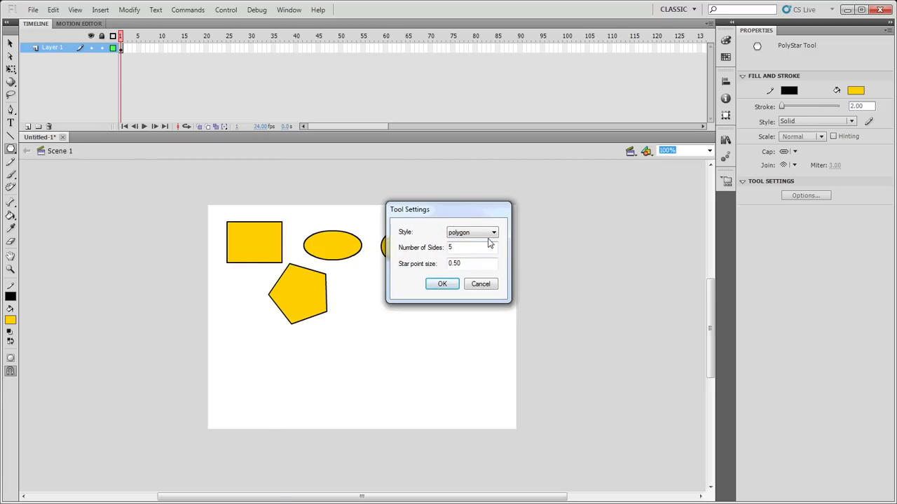
left_click(491, 234)
left_click(479, 251)
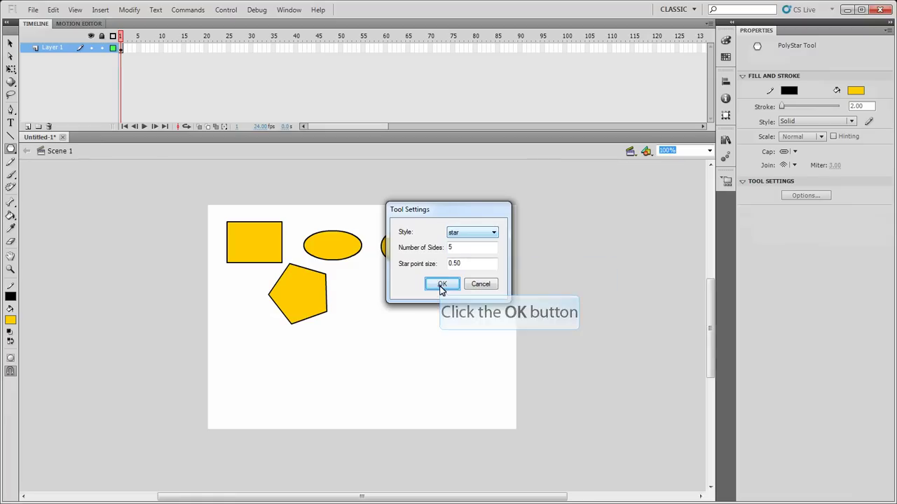
left_click(442, 284)
left_click_drag(391, 292, 419, 318)
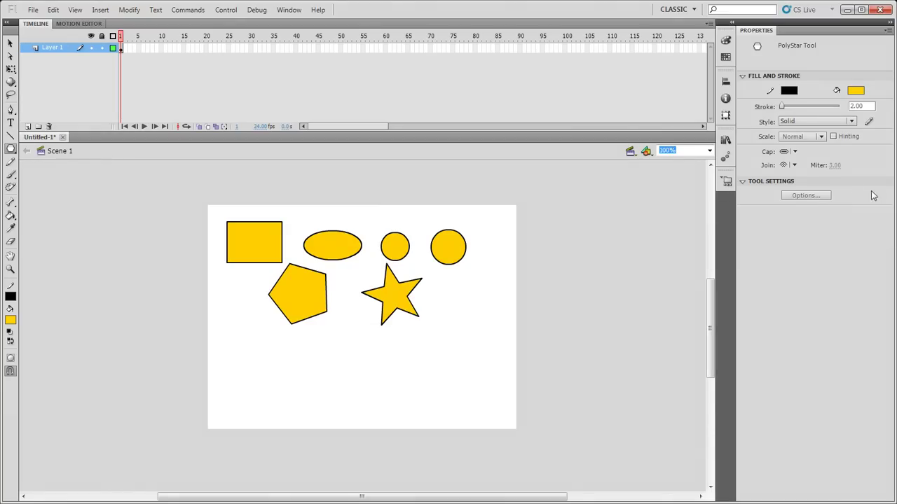
Set 10 sides with 0.25 star point size and draw a spiky star right of the first
left_click(812, 196)
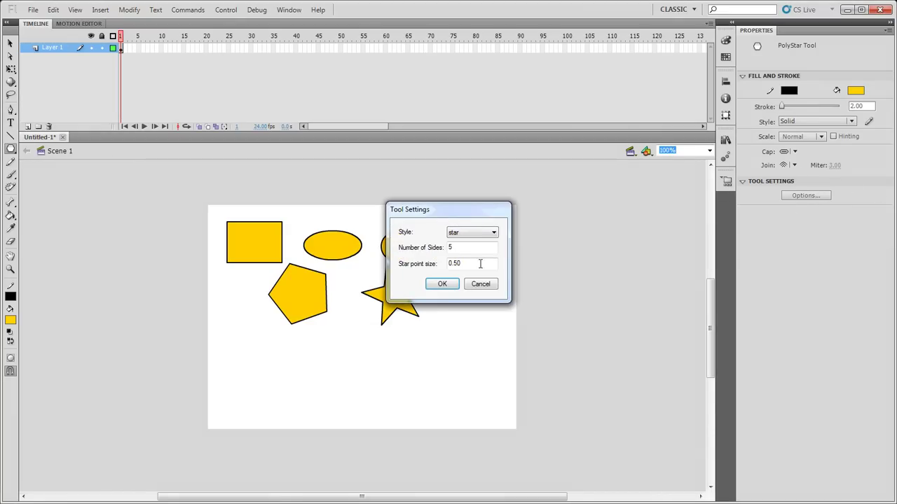
double_click(460, 248)
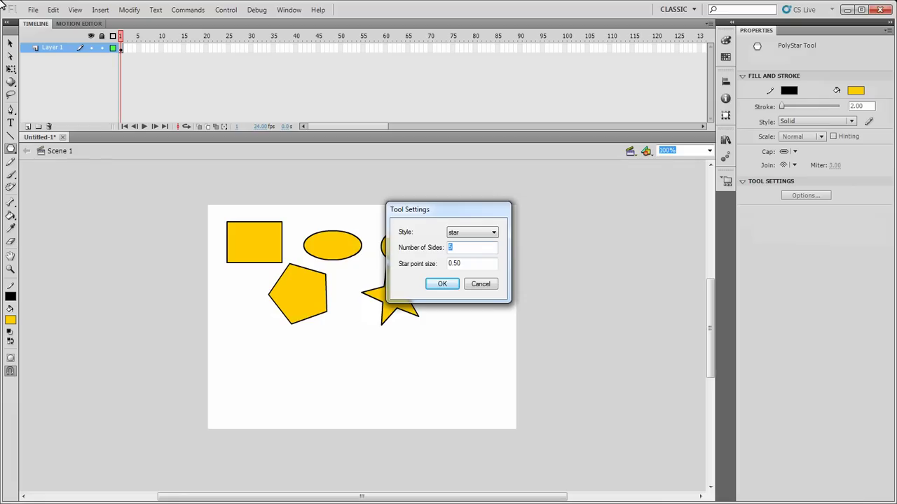
type("10")
key("Tab")
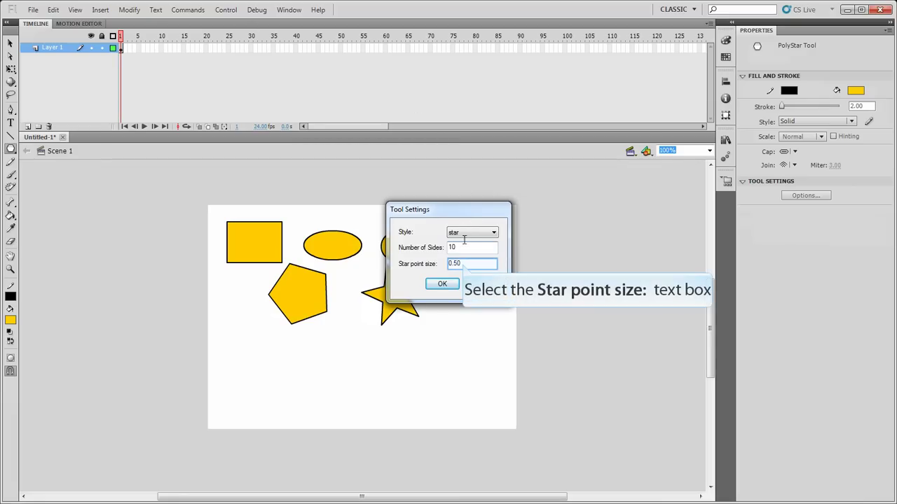
left_click(456, 264)
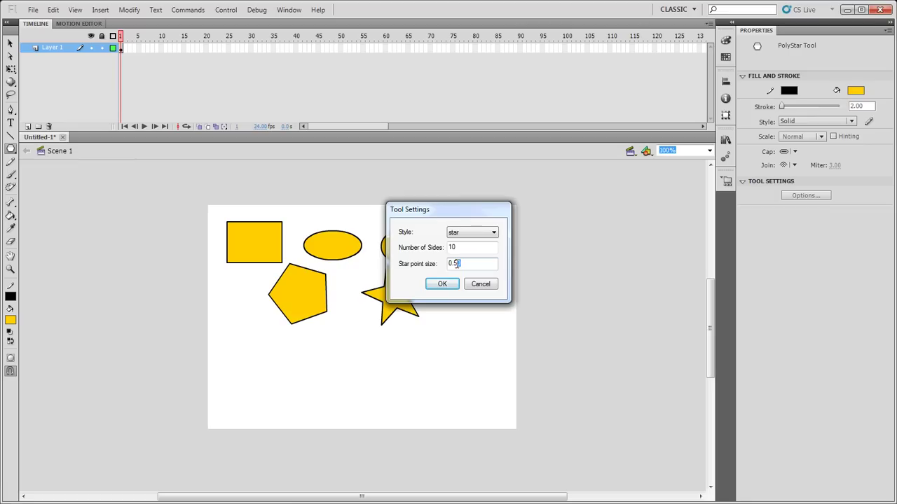
type("25")
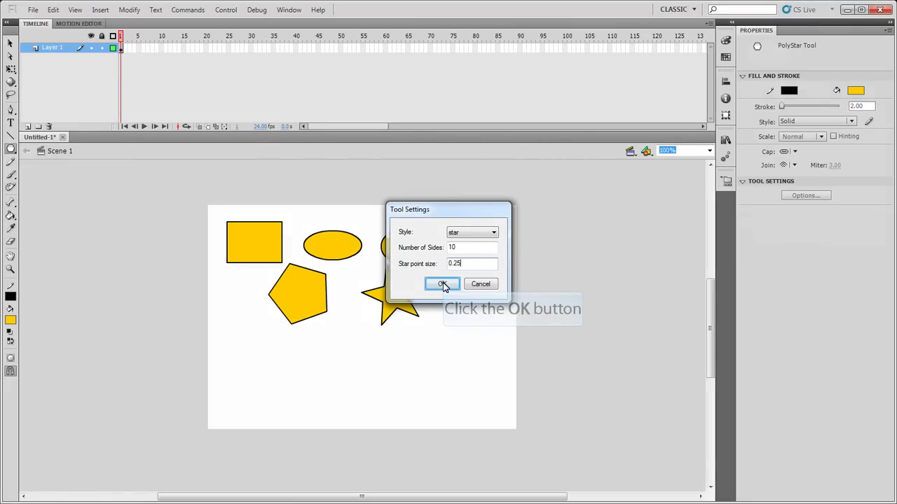
left_click(443, 283)
left_click_drag(449, 318, 446, 349)
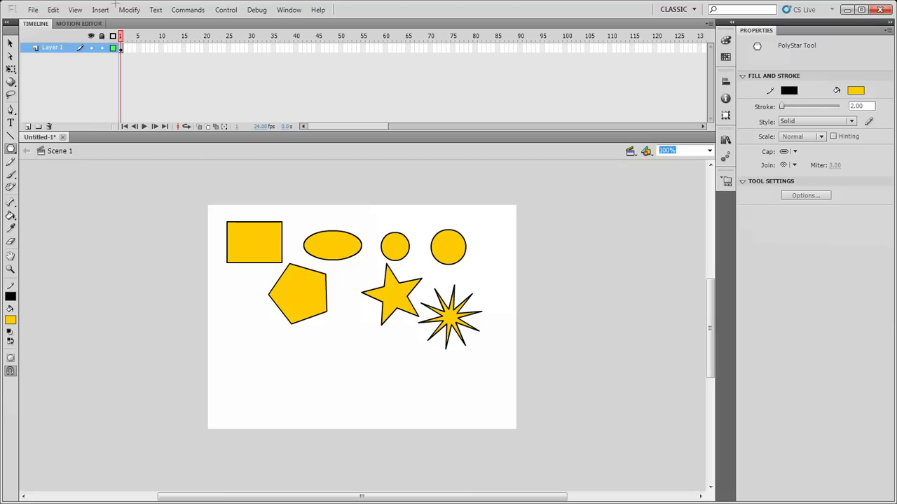
Change the star point size to 0.75 and draw a 10-point star below the others
left_click(805, 196)
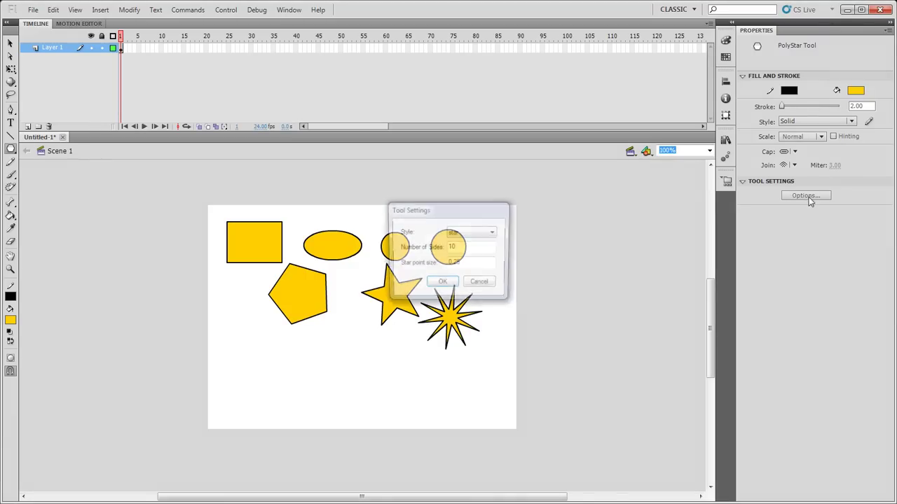
double_click(463, 264)
type("75")
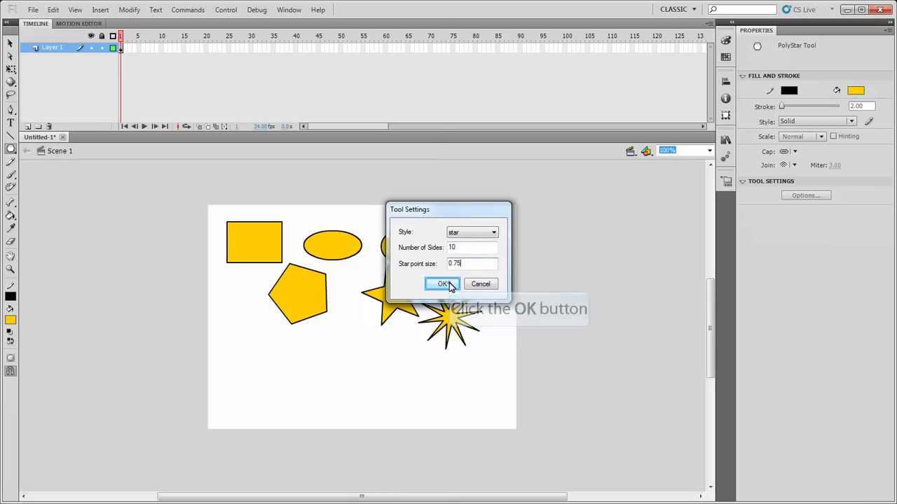
left_click(443, 283)
left_click_drag(358, 357, 393, 382)
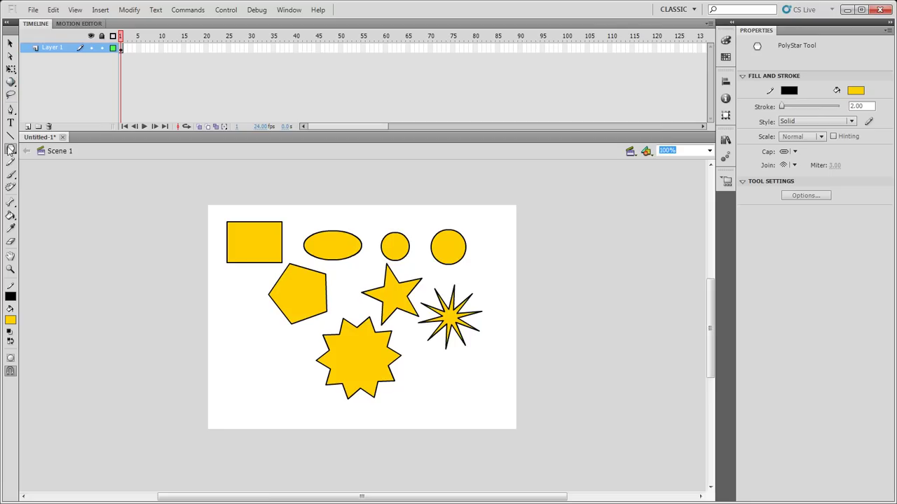
Draw a small square at the stage's lower left and a circle just above it
left_click(10, 148)
left_click(49, 150)
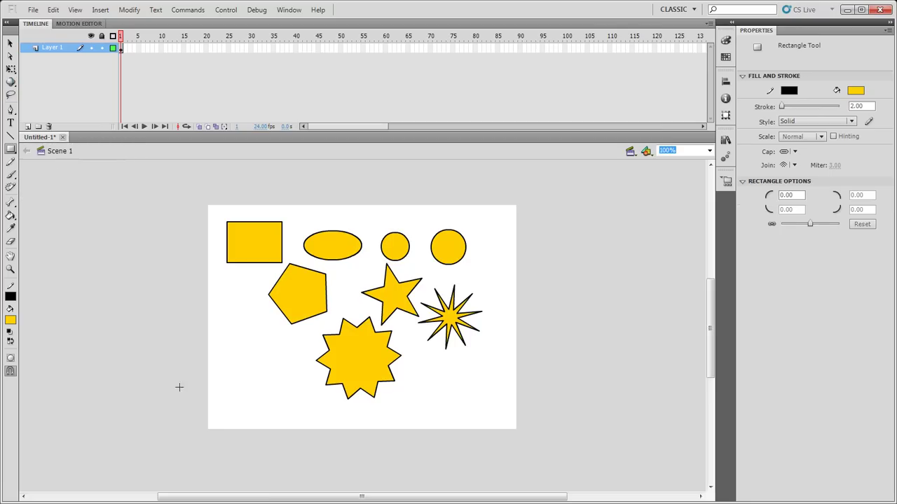
left_click_drag(227, 370, 260, 403)
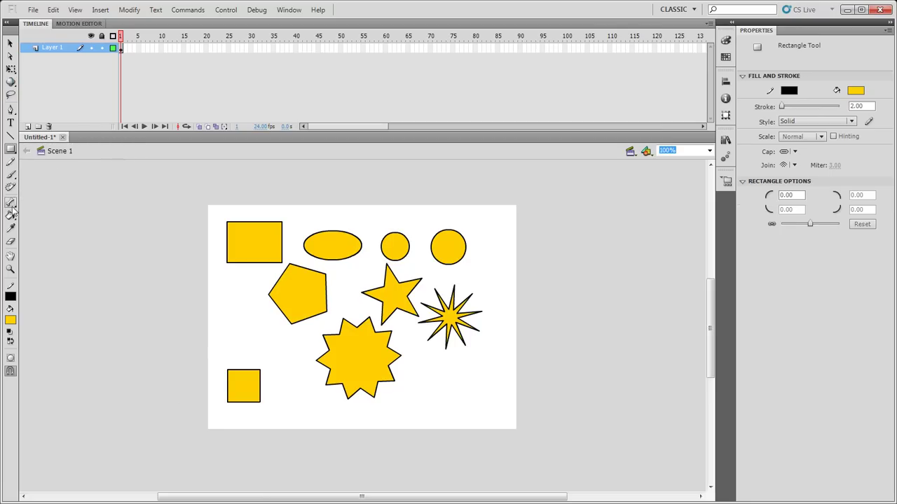
left_click(11, 149)
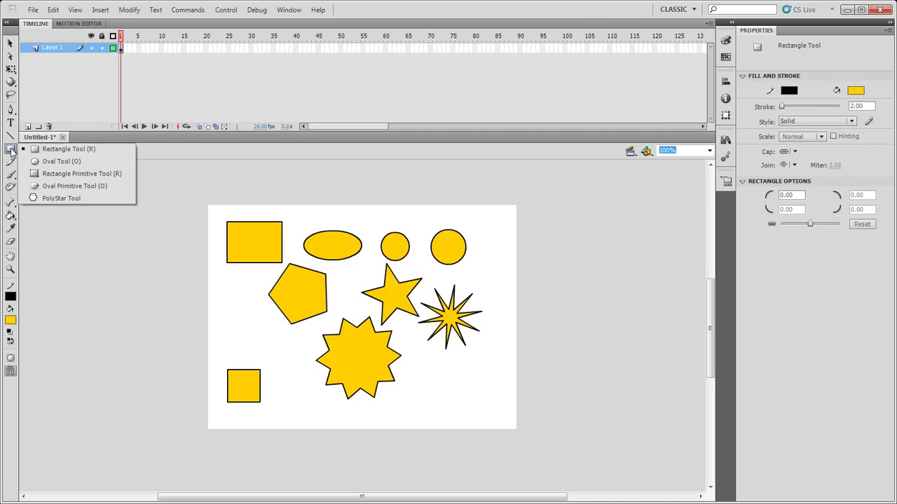
left_click(49, 162)
left_click_drag(246, 338, 276, 368)
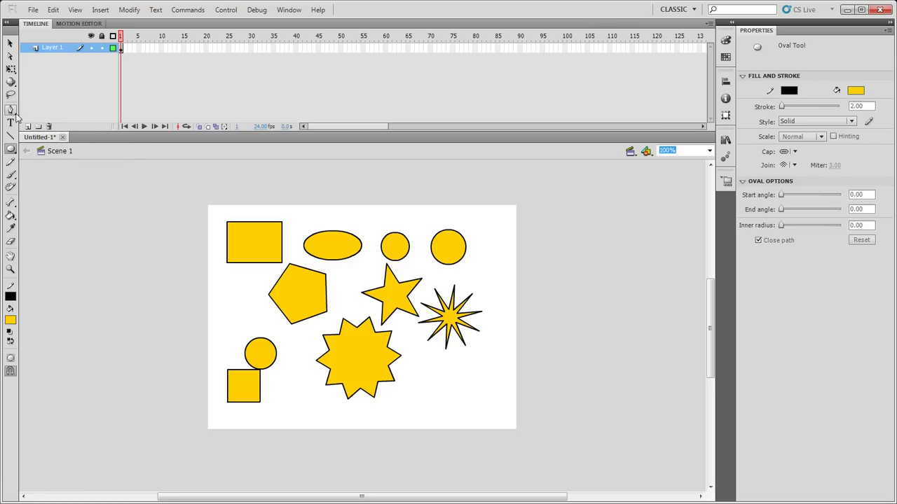
Select the circle and drag it down onto the square
left_click(11, 44)
left_click(261, 354)
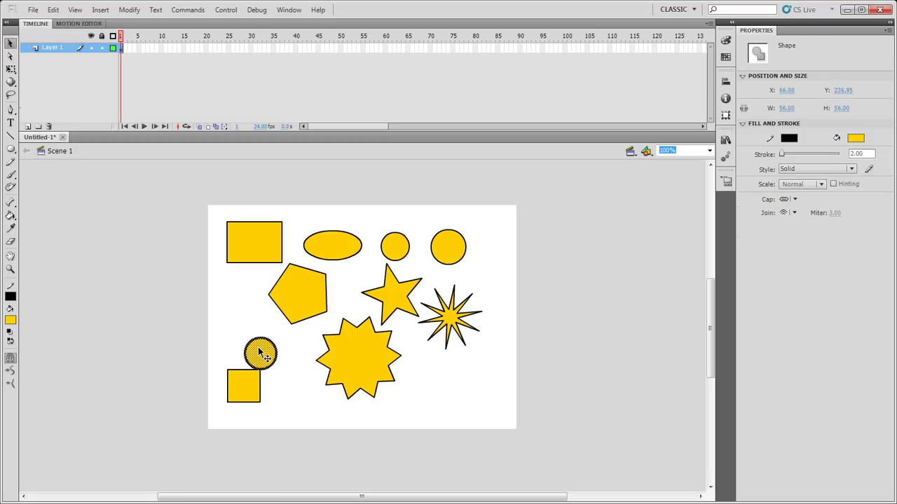
left_click_drag(272, 366, 270, 407)
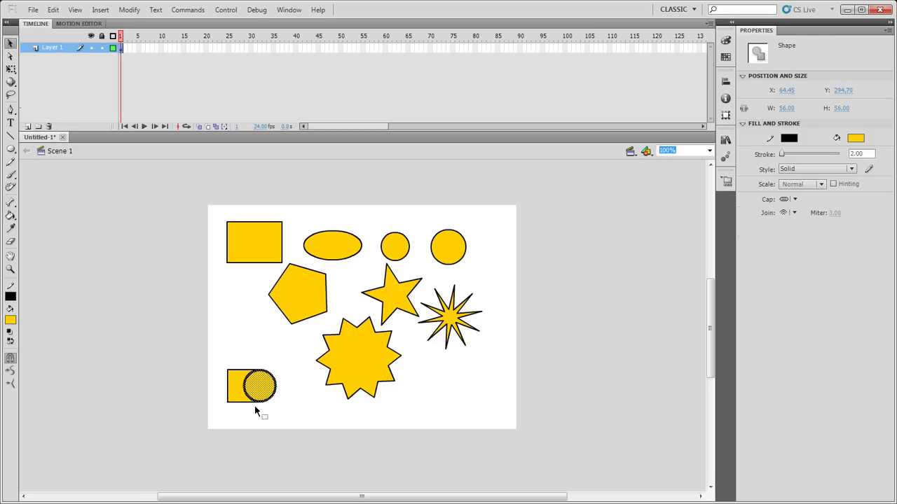
Select the circle and nudge it right so it straddles the square's edge
left_click(284, 363)
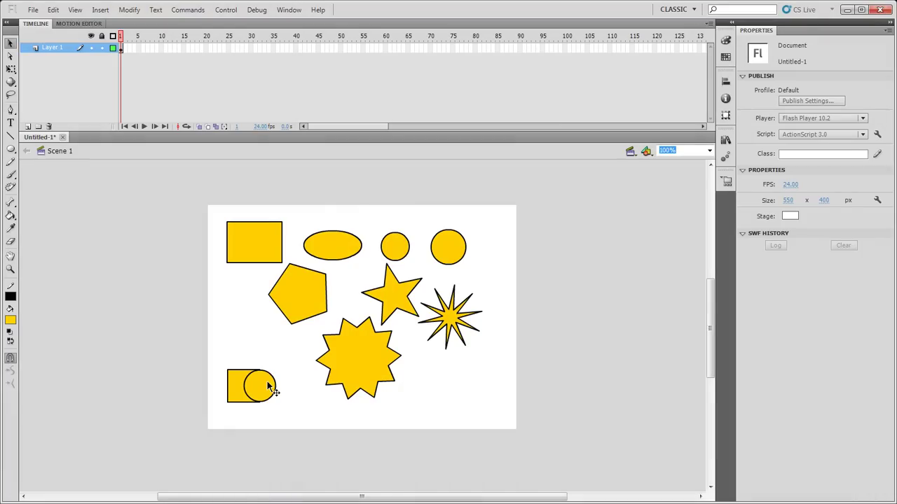
left_click(268, 388)
left_click(285, 385)
left_click(255, 387)
mouse_move(255, 387)
left_mouse_down()
mouse_move(291, 395)
mouse_move(267, 389)
left_mouse_up()
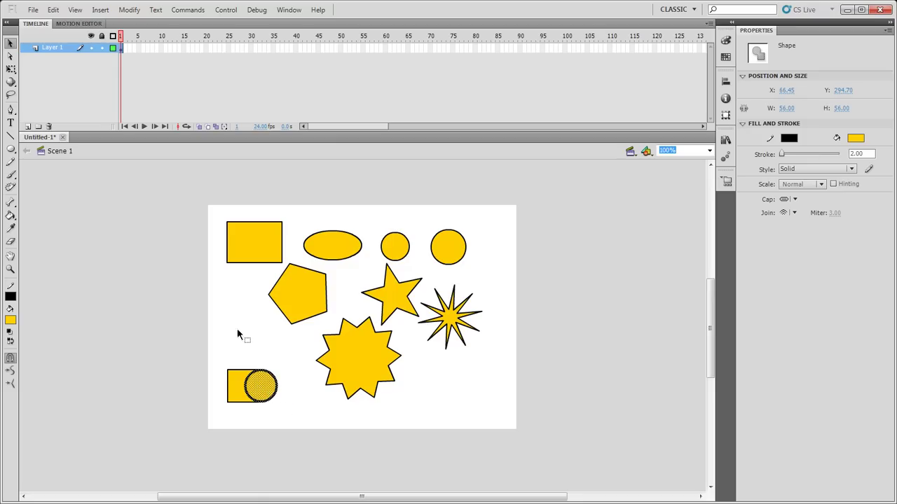
Select and deselect the circle's outline to check its stroke
left_click(279, 360)
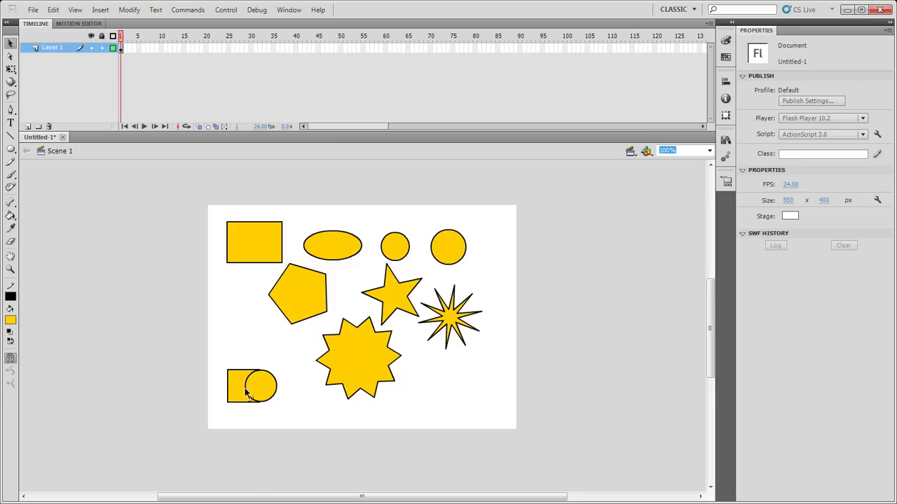
left_click(249, 398)
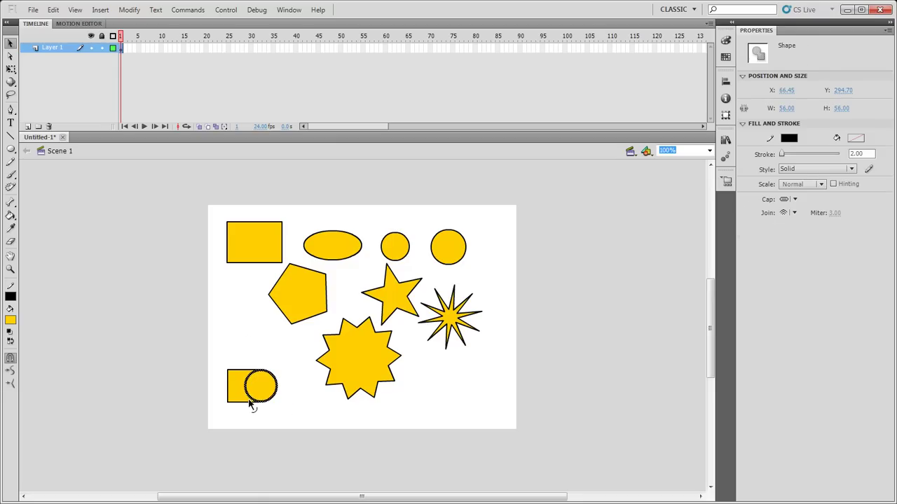
left_click(291, 375)
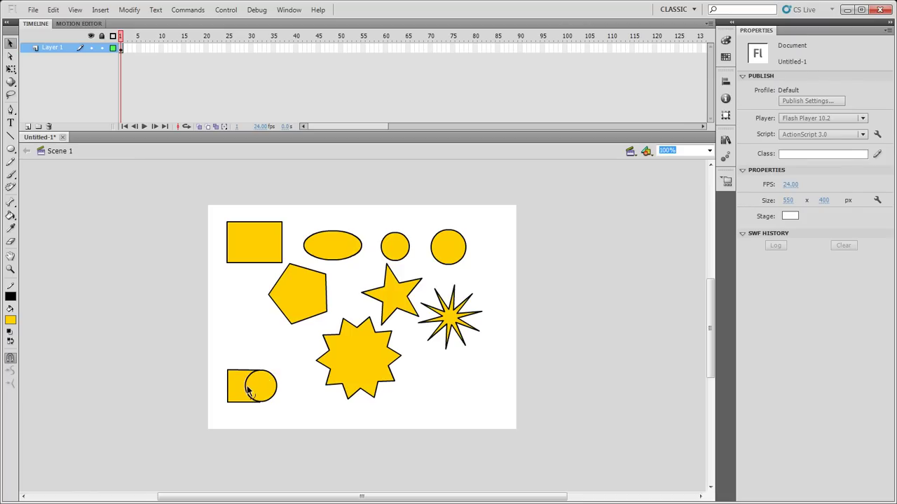
left_click(246, 390)
left_click(286, 406)
Drag the rectangle's bottom edge and the pentagon's bottom and right edges into curves
left_click_drag(255, 267, 216, 292)
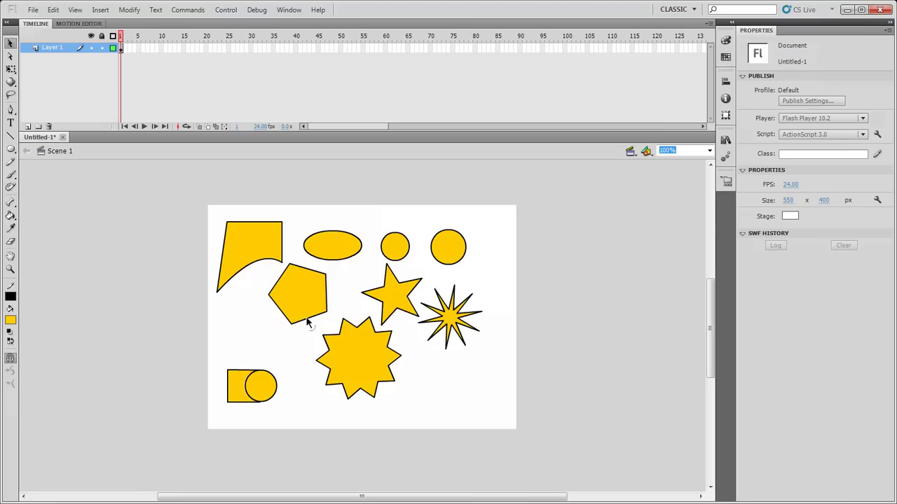
left_click_drag(307, 321, 286, 283)
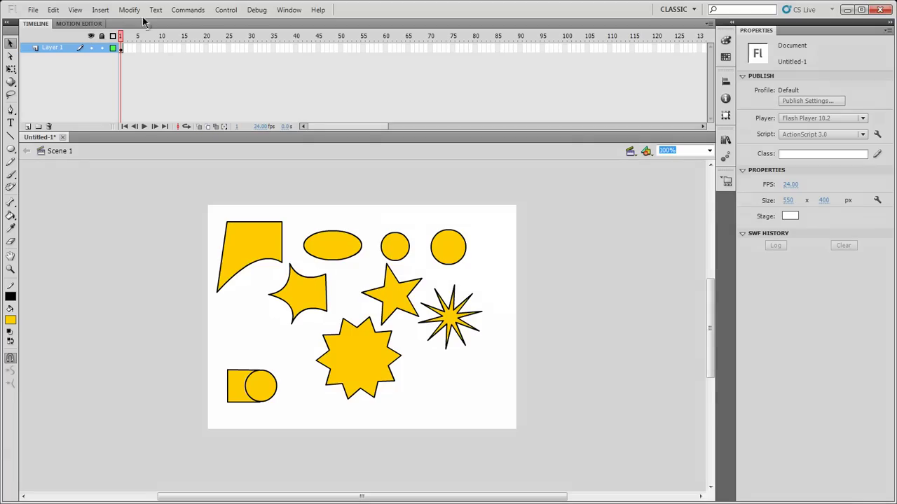
left_click_drag(315, 293, 316, 294)
key("o")
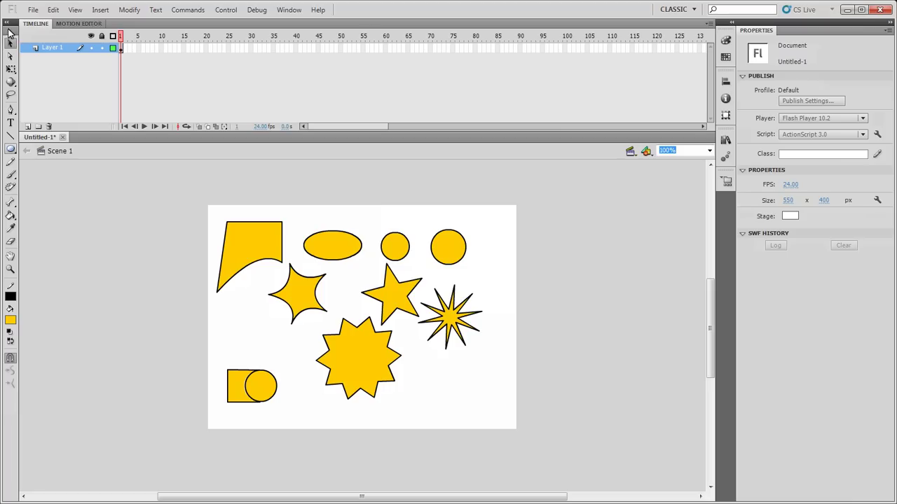
Draw a square at the lower right and drag its bottom-right corner inward to form a triangle
left_click_drag(12, 153, 42, 150)
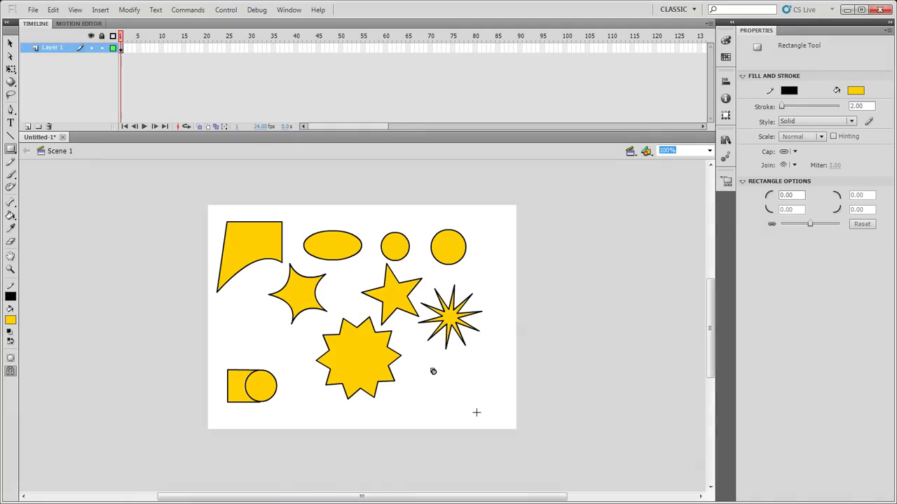
left_click_drag(430, 368, 483, 421)
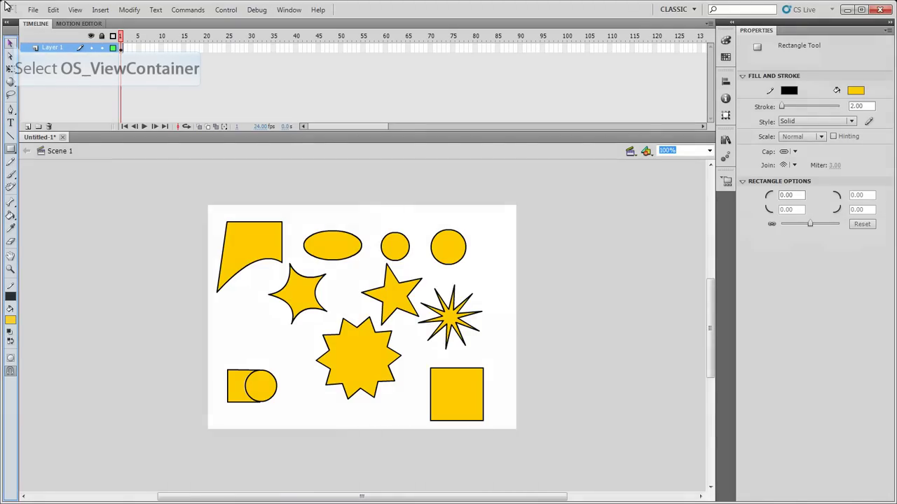
left_click(11, 44)
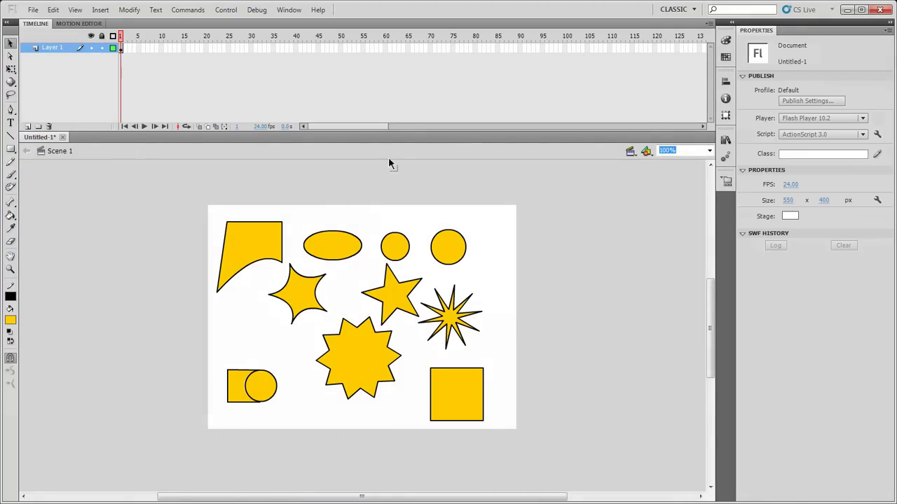
left_click_drag(482, 421, 440, 405)
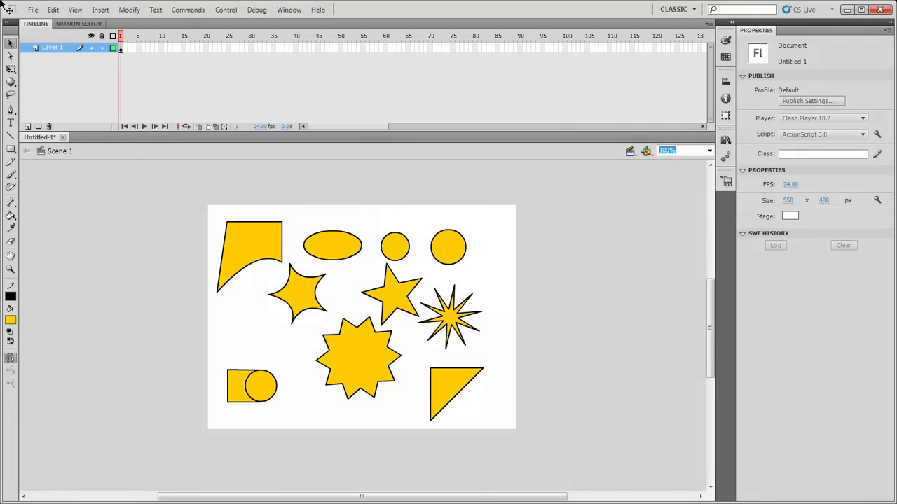